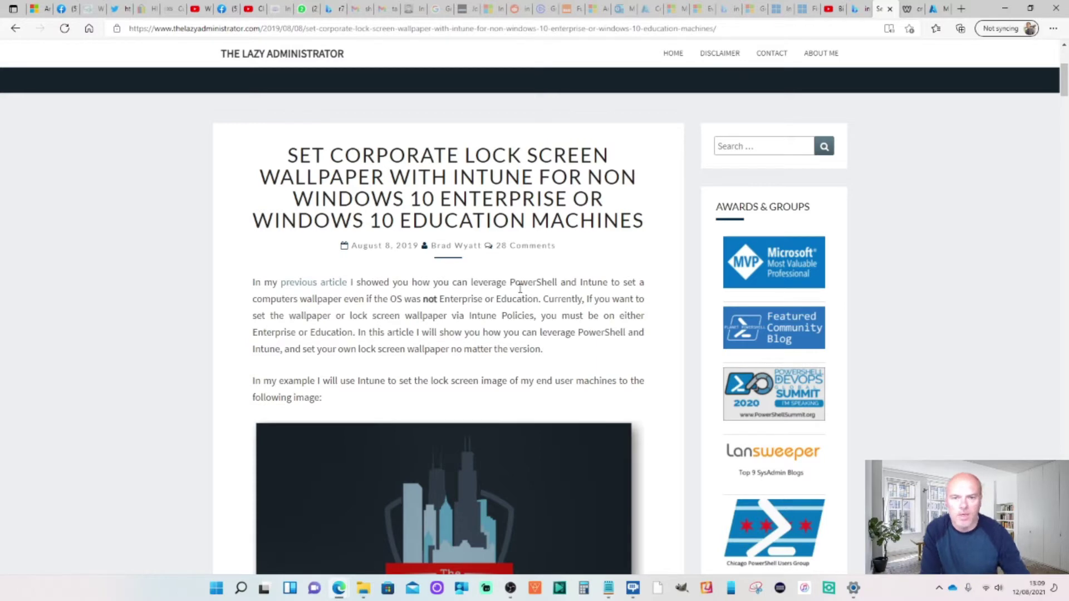
scroll(520, 287, "up", 2)
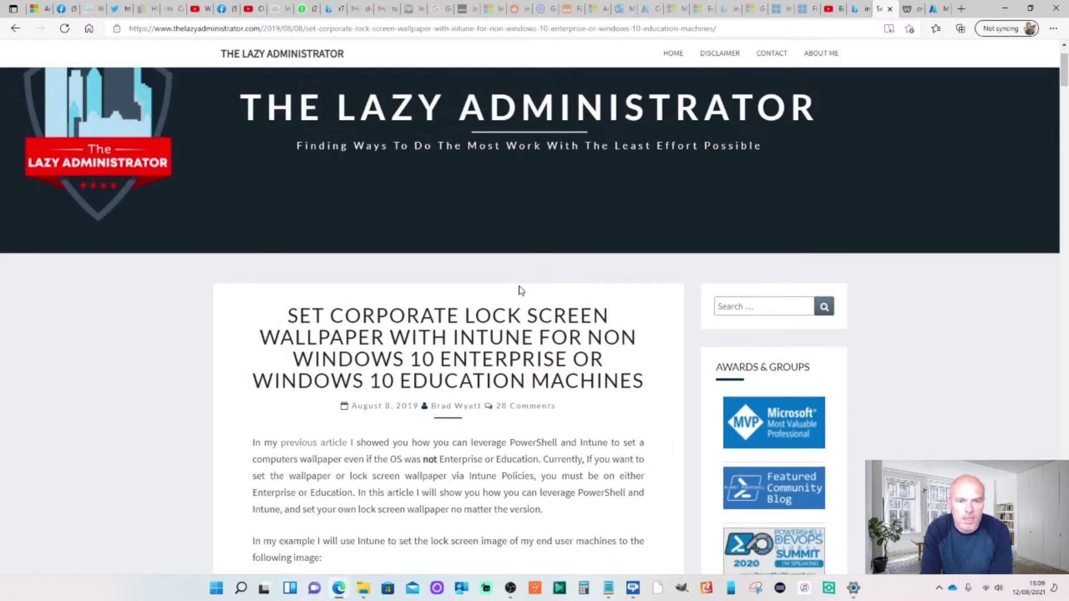
scroll(519, 291, "down", 2)
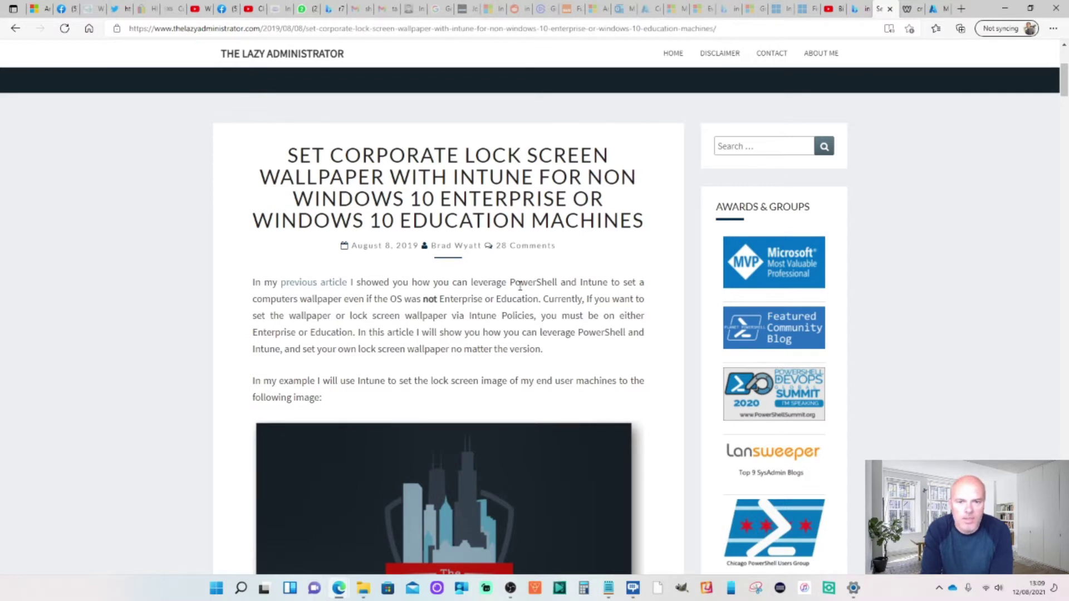
scroll(519, 285, "down", 1)
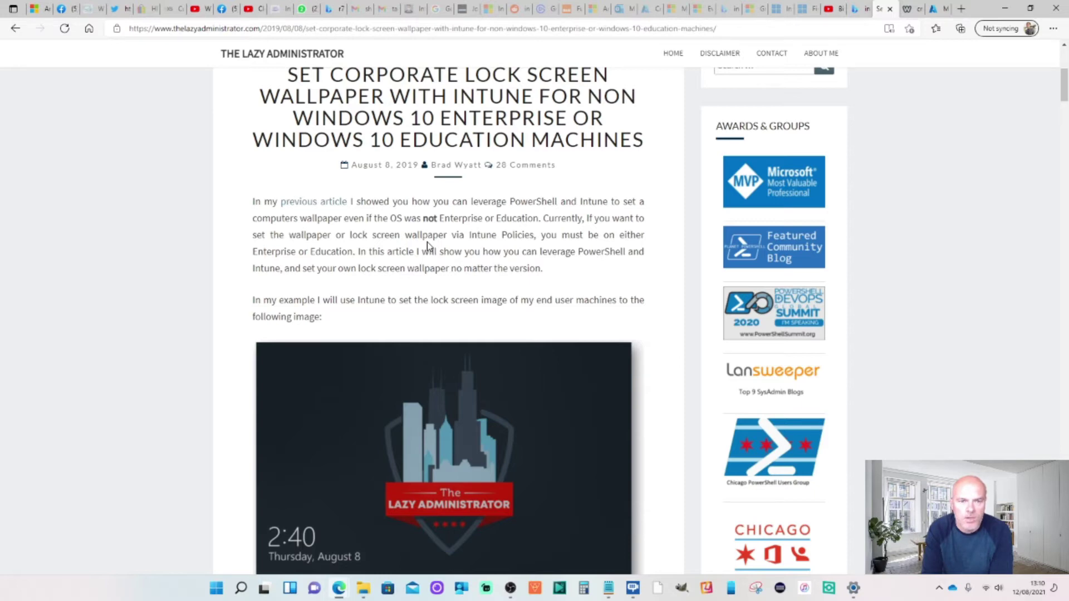
scroll(427, 245, "down", 4)
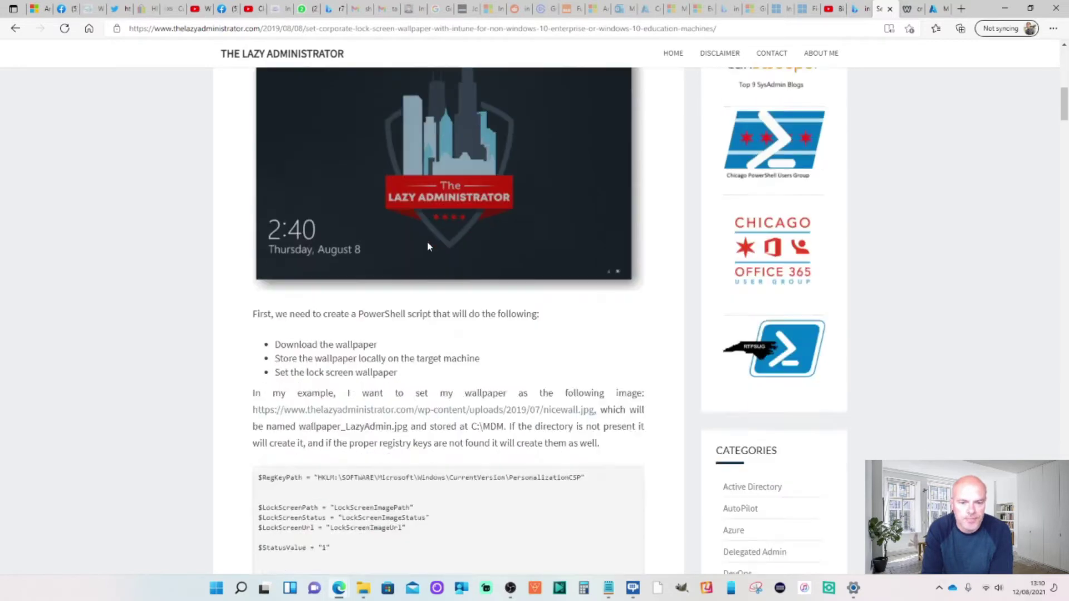
scroll(428, 245, "down", 2)
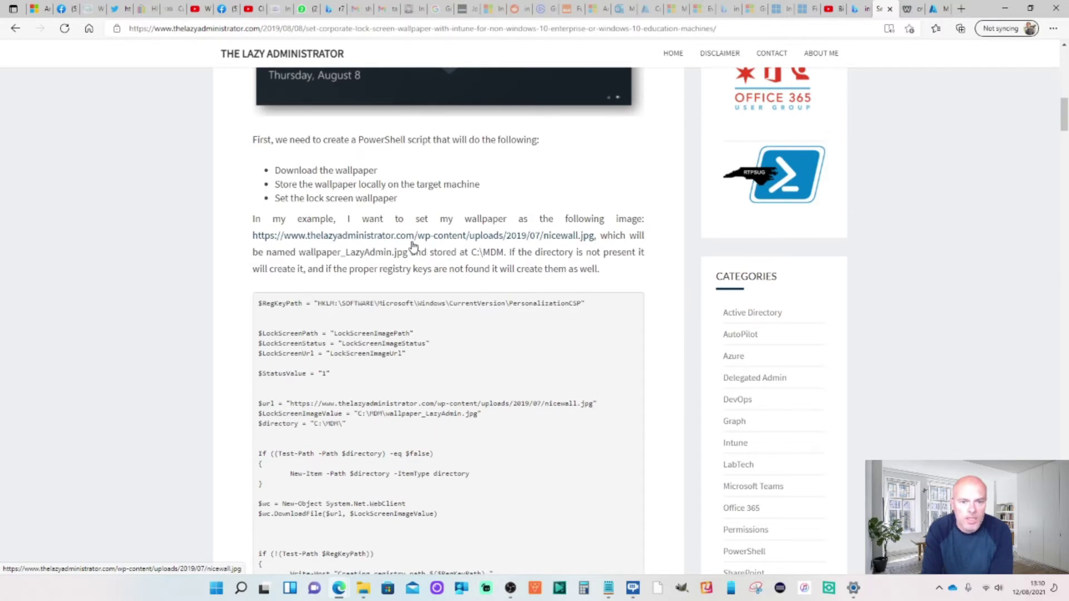
scroll(410, 244, "down", 2)
scroll(413, 237, "up", 1)
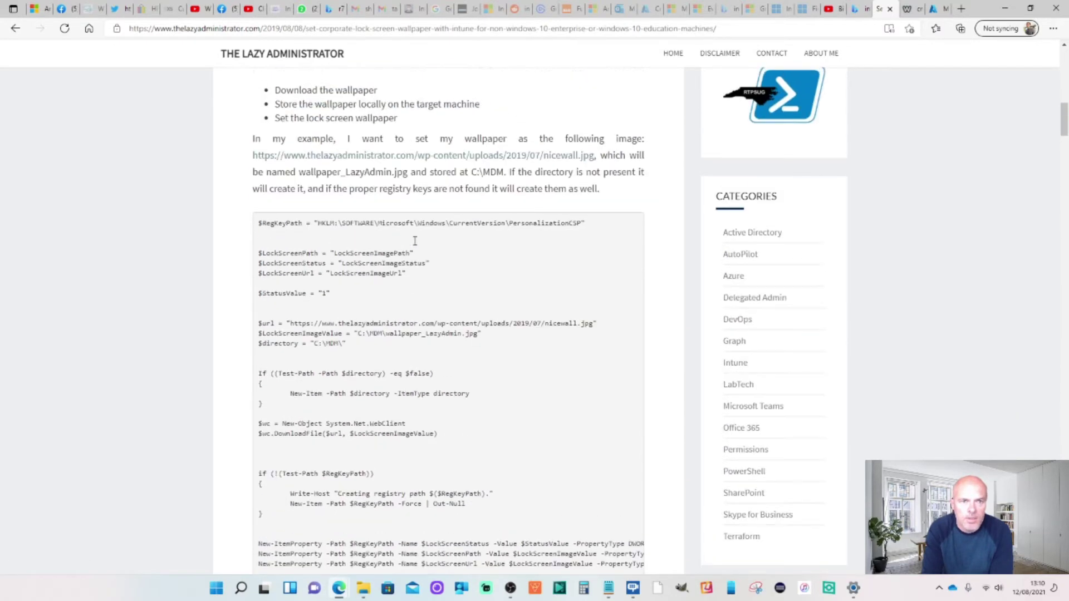
scroll(414, 237, "up", 1)
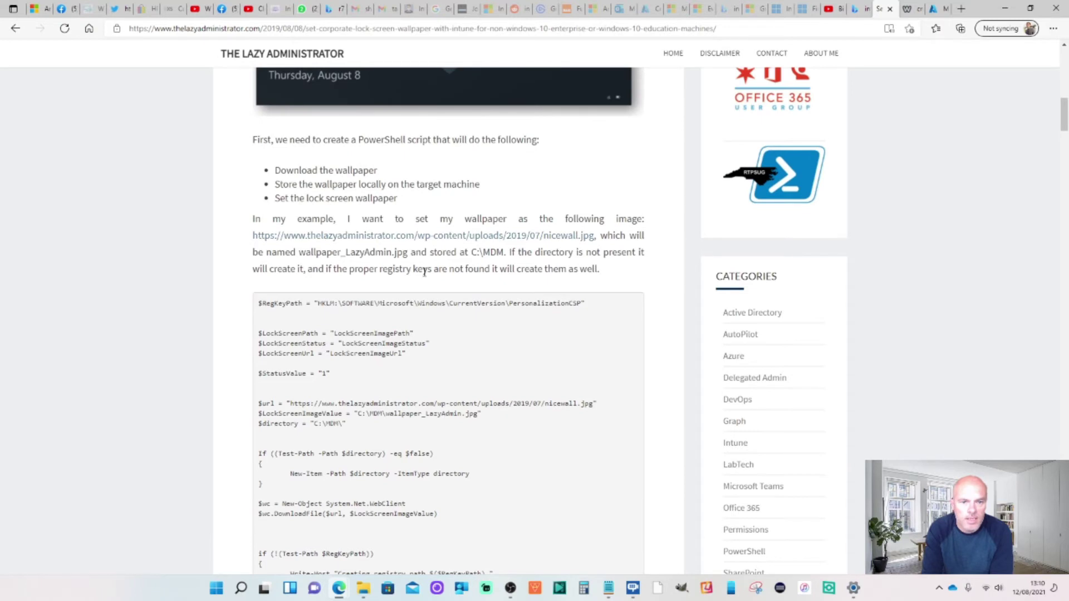
scroll(424, 272, "down", 2)
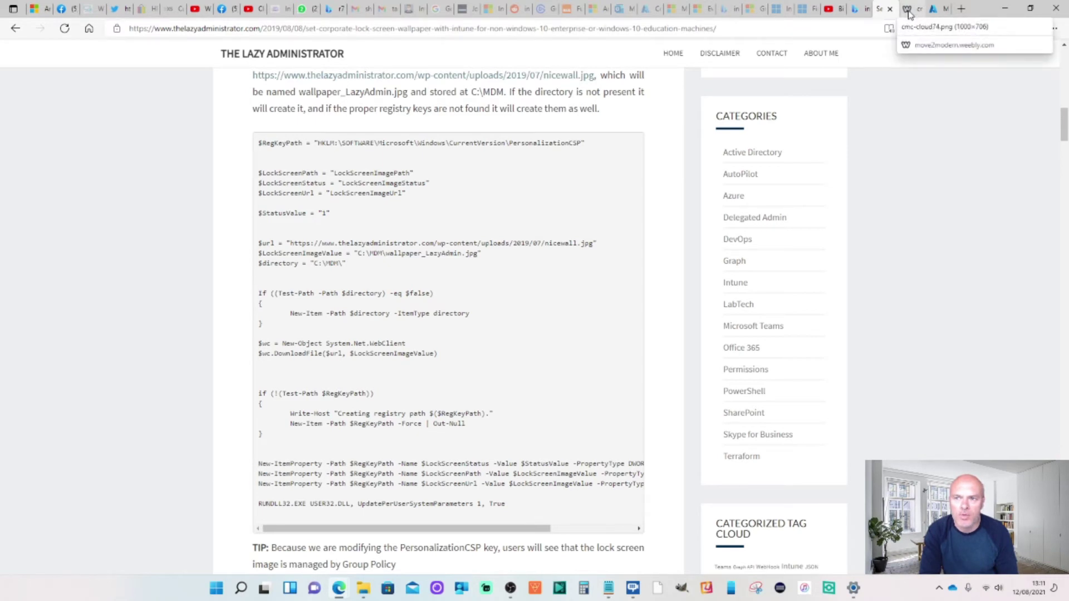
Step: View the cmc-cloud74.png wallpaper, then return to the Endpoint Manager admin center home page
left_click(910, 10)
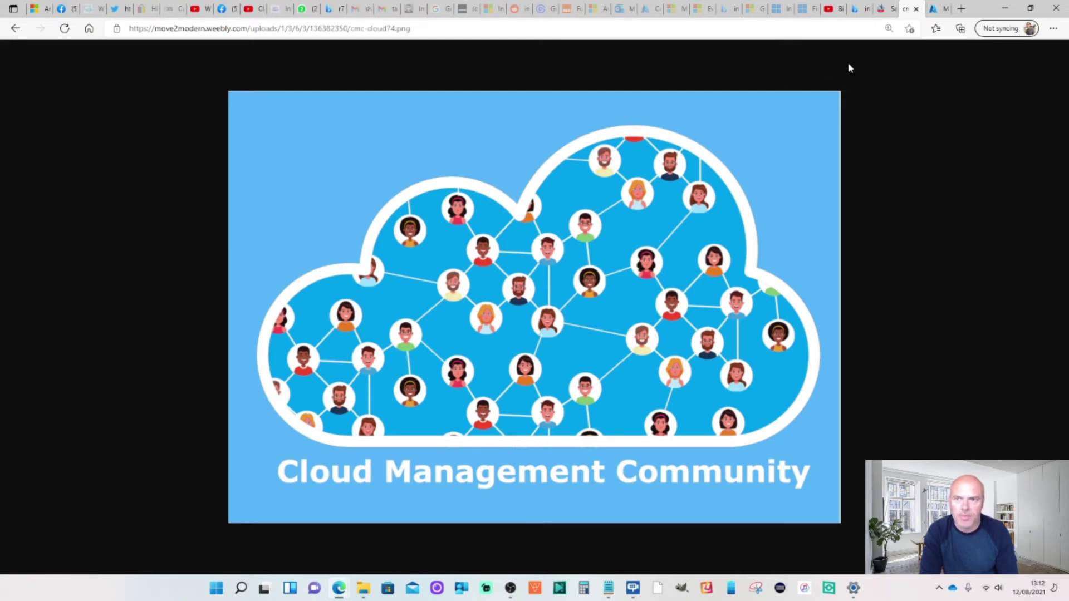
left_click(934, 10)
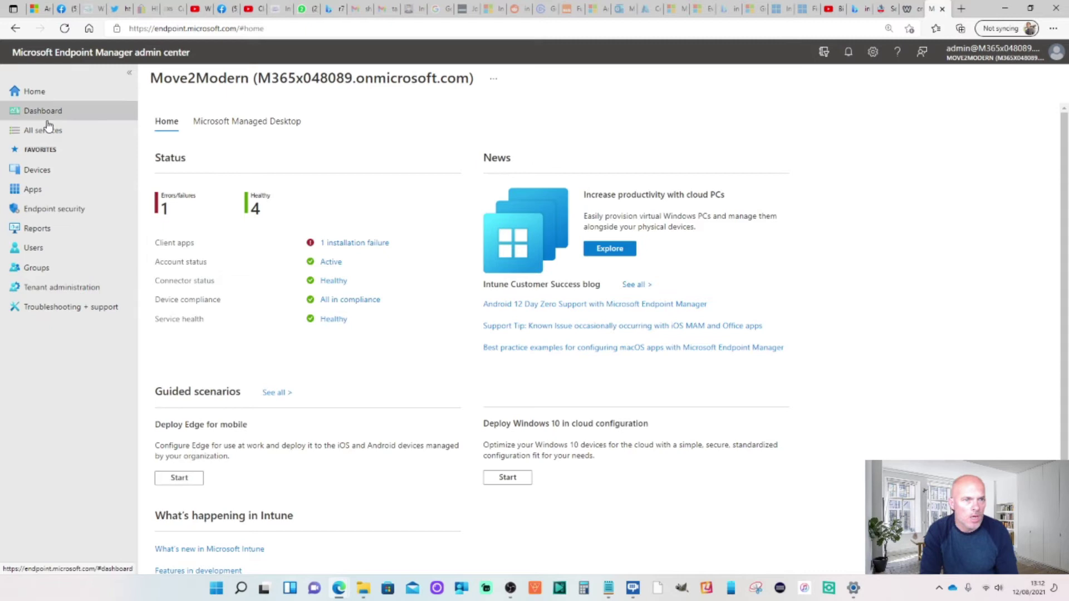
Step: Under Devices > Windows > PowerShell scripts, add a new script and begin naming it 'Window Lockdown screen'
left_click(38, 170)
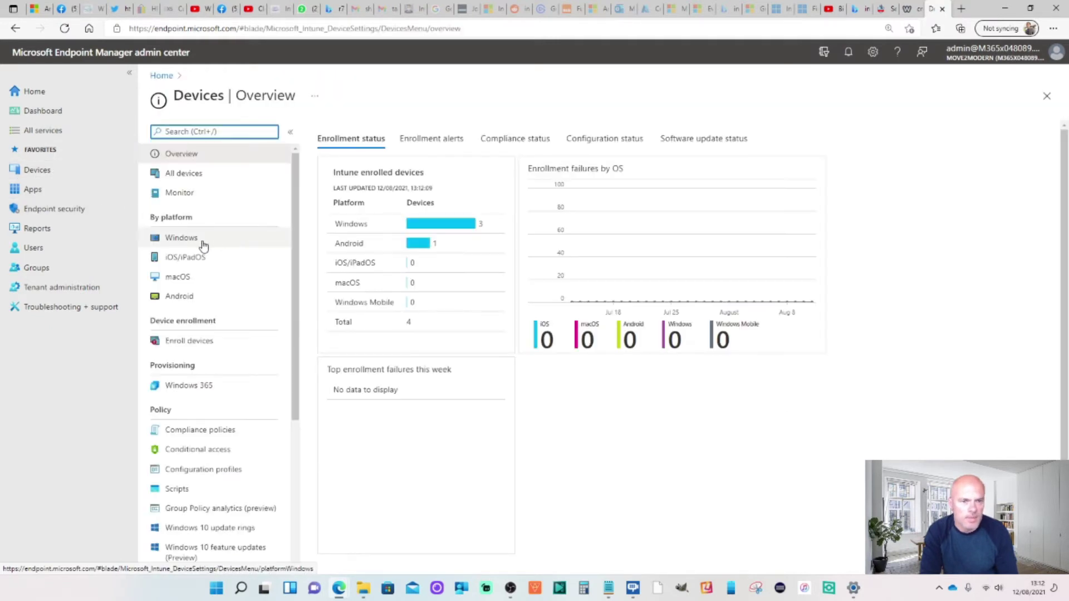
left_click(201, 241)
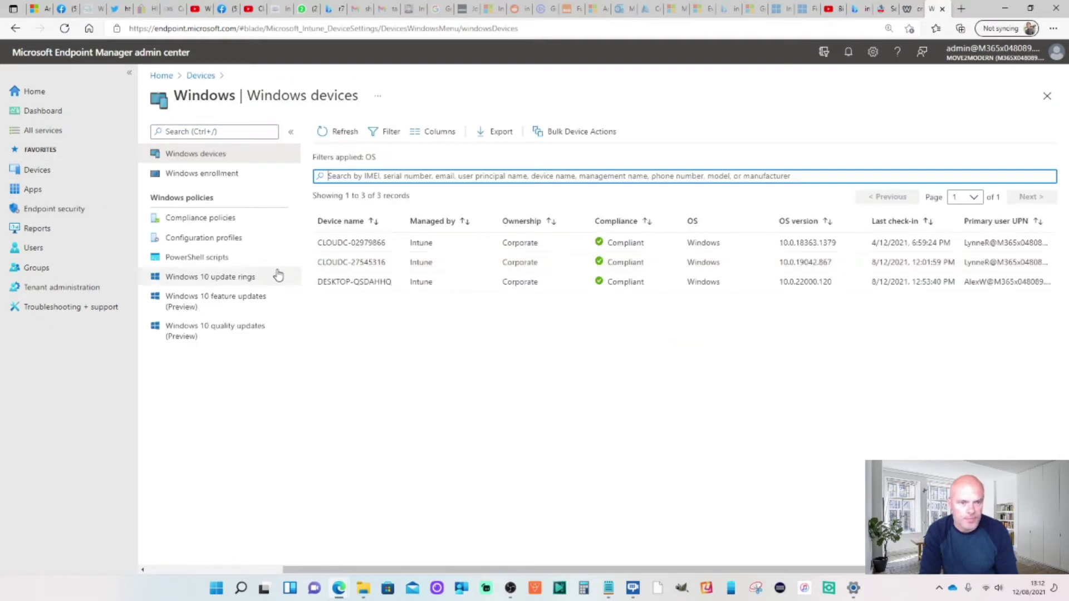
left_click(196, 257)
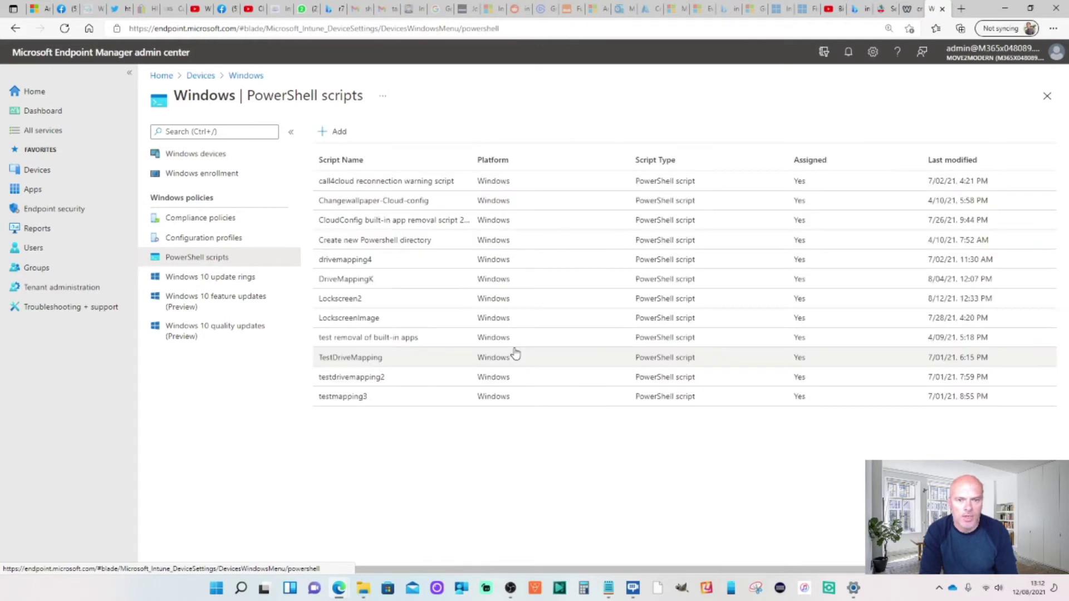
left_click(338, 132)
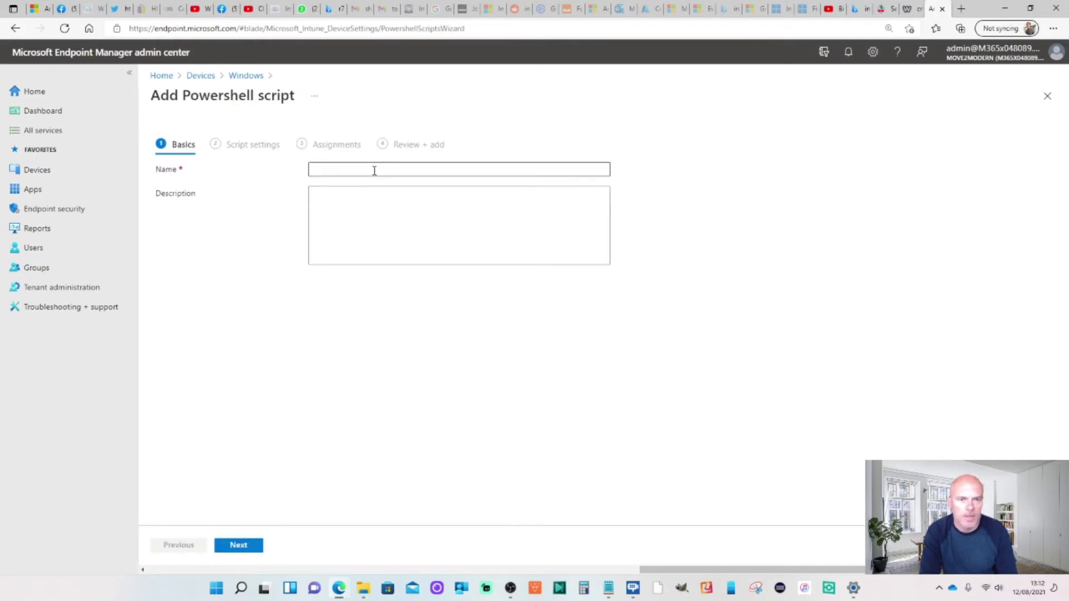
left_click(374, 170)
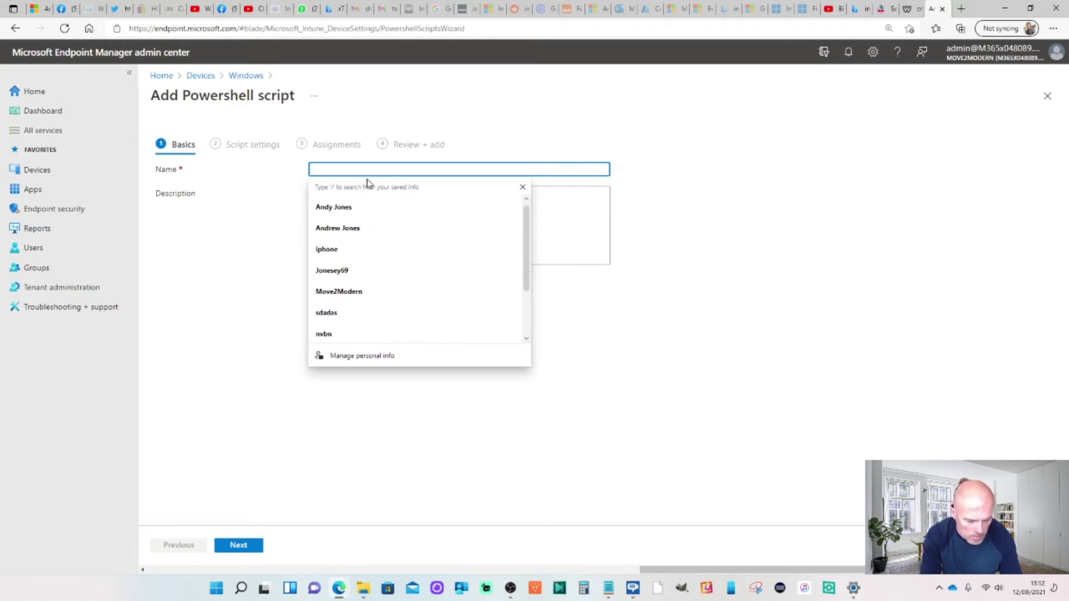
type("Window")
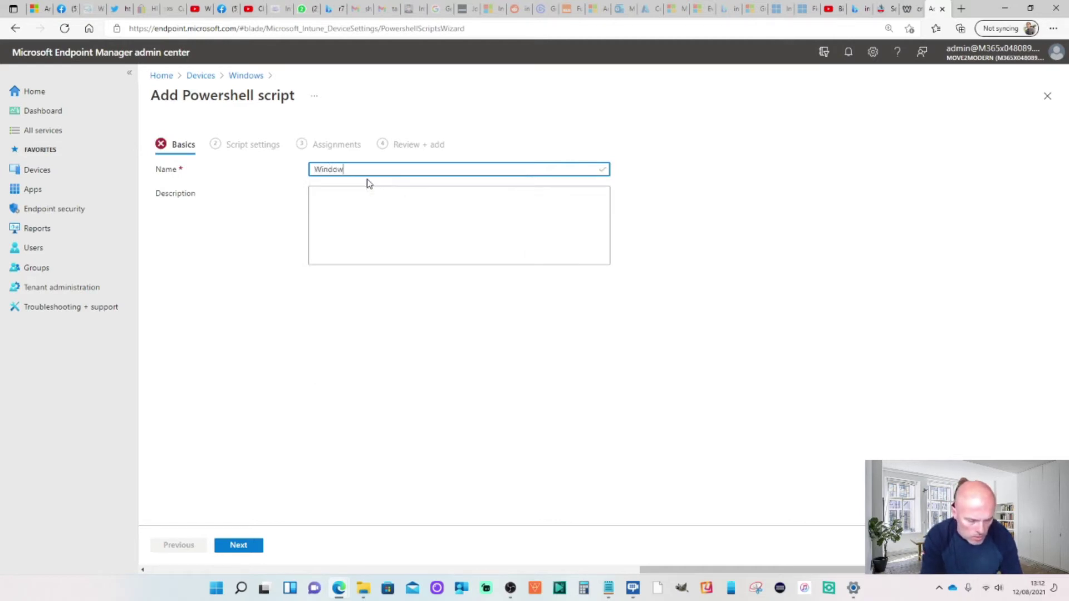
type(" Lockdow")
type("n sc")
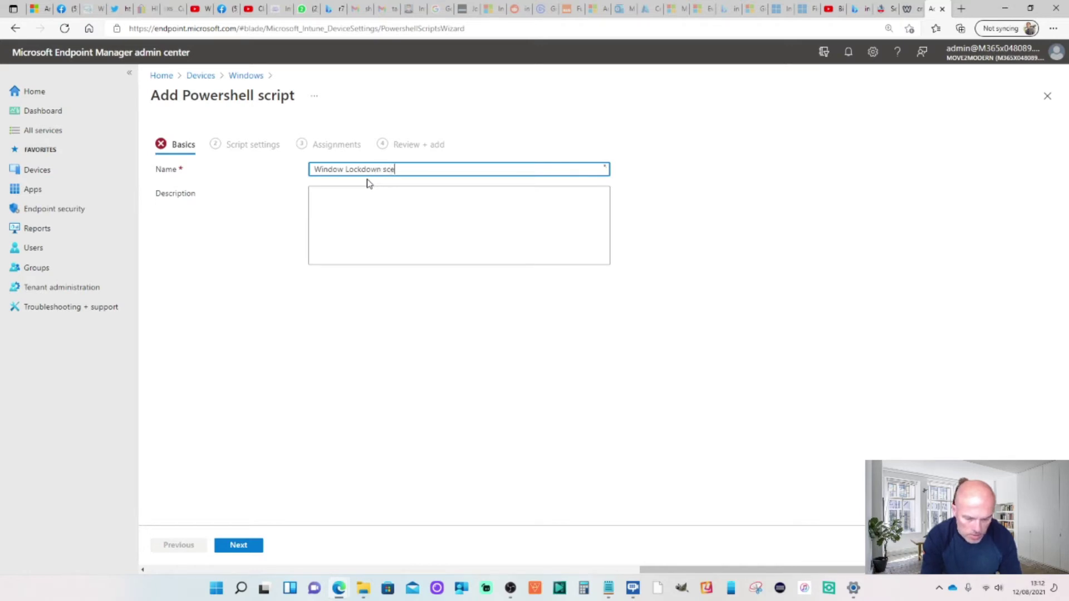
type("reen")
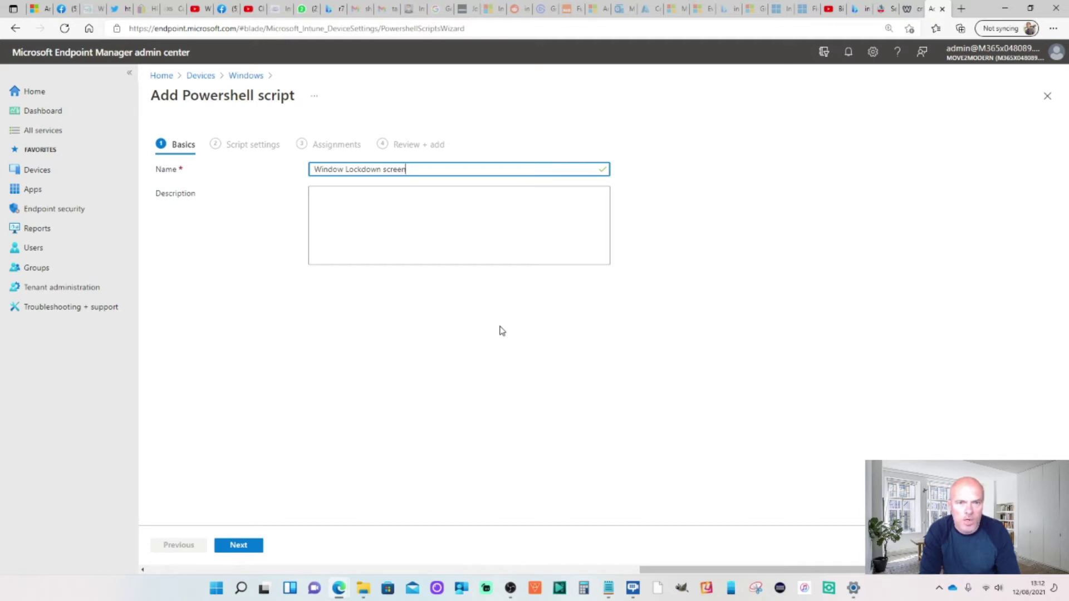
Step: Set the script to run with logged-on user credentials in 64-bit PowerShell
left_click(239, 544)
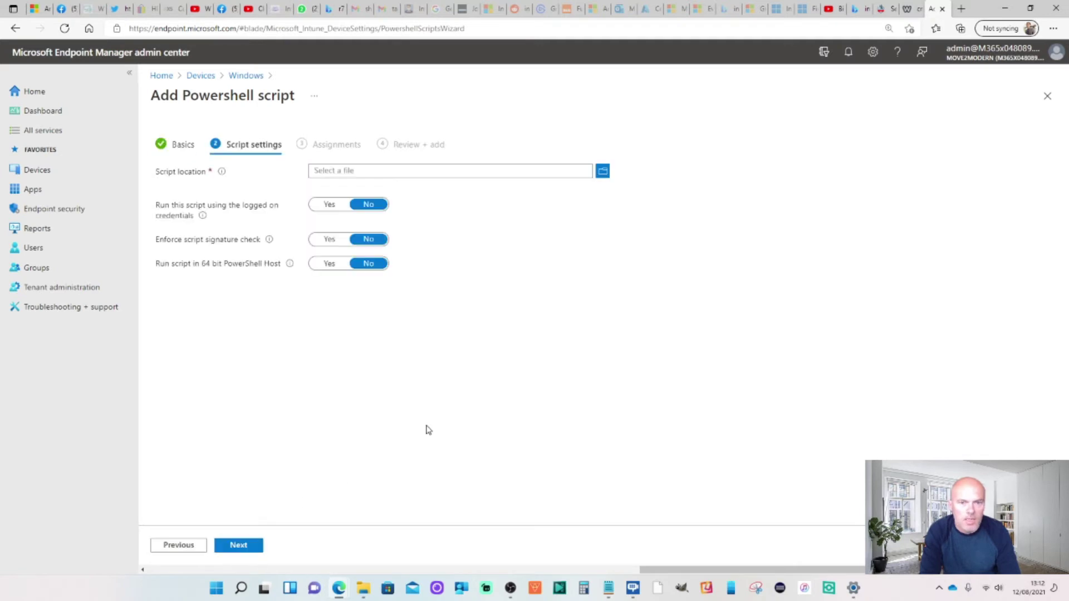
left_click(329, 208)
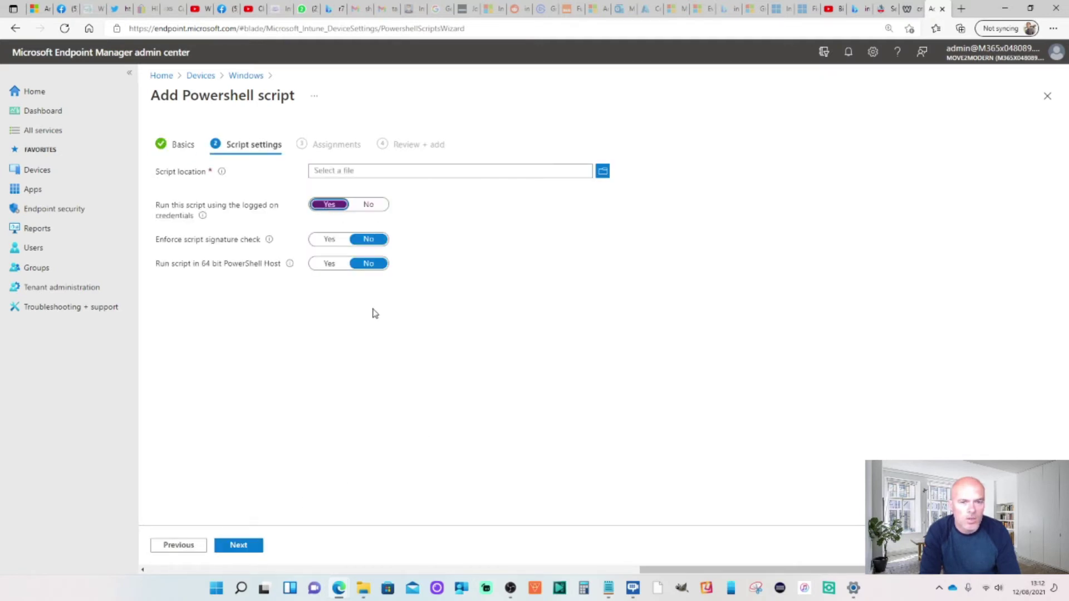
left_click(327, 265)
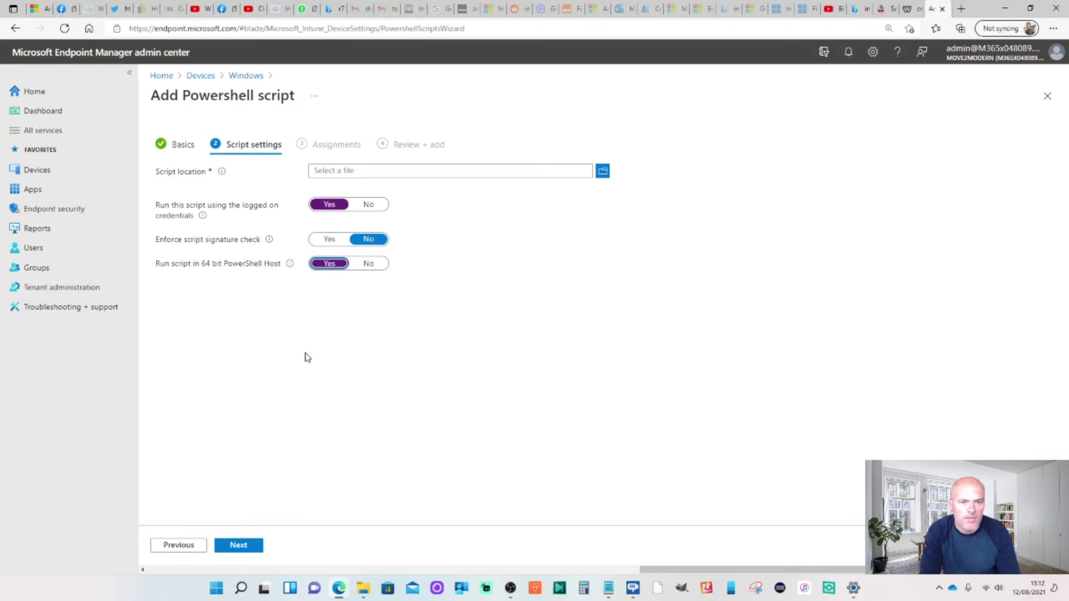
left_click(241, 545)
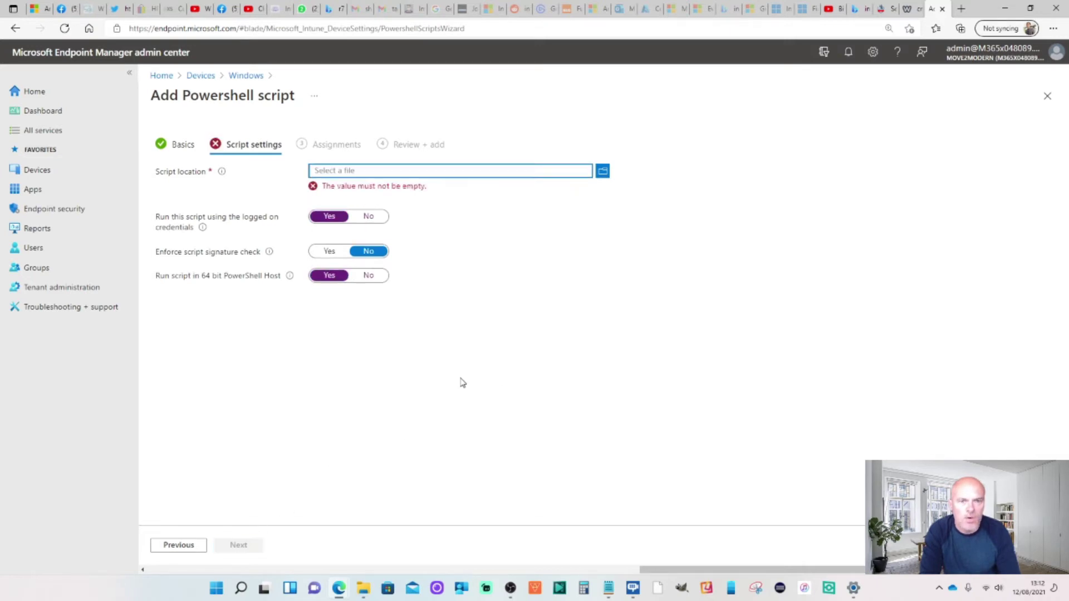
Step: Upload lockscreenImage.PS1 from the MDM folder as the script file
left_click(475, 172)
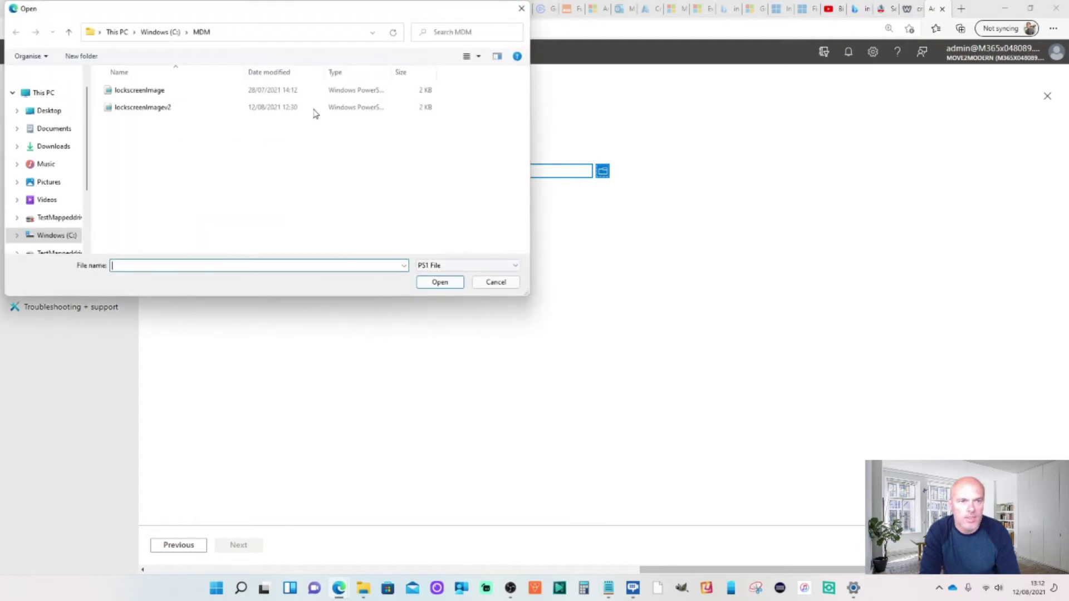
left_click_drag(303, 10, 609, 166)
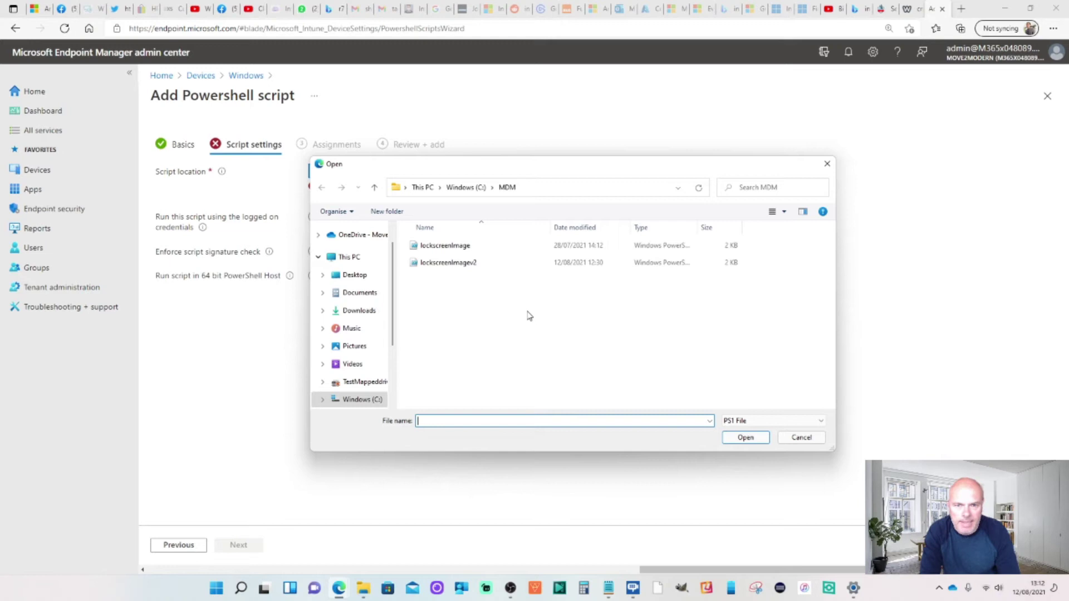
double_click(442, 249)
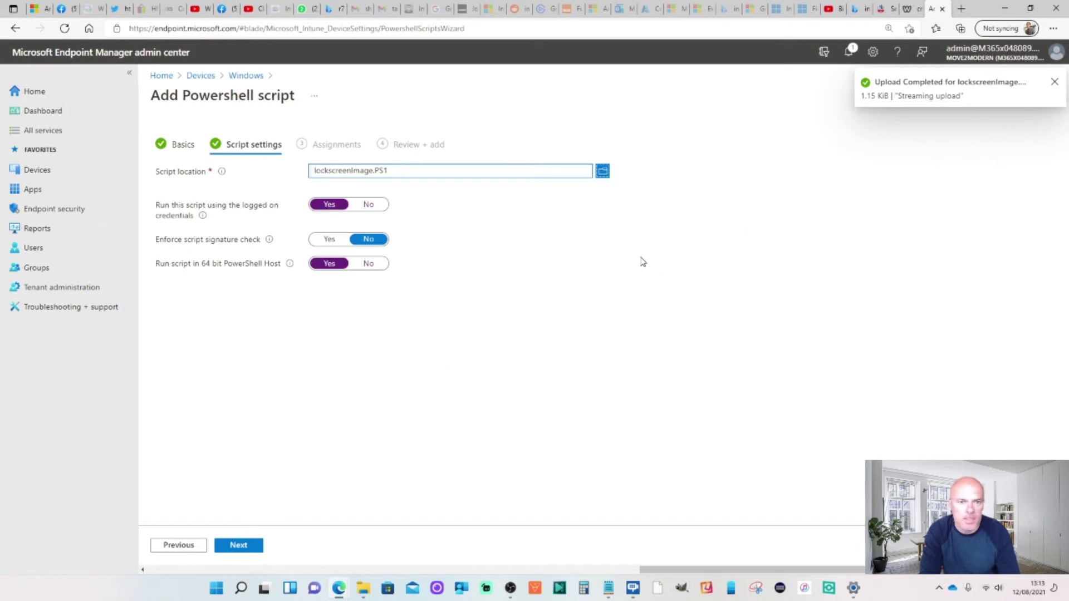
Step: Assign the script to the Test_VM1 group and advance to the Review + add page
left_click(238, 546)
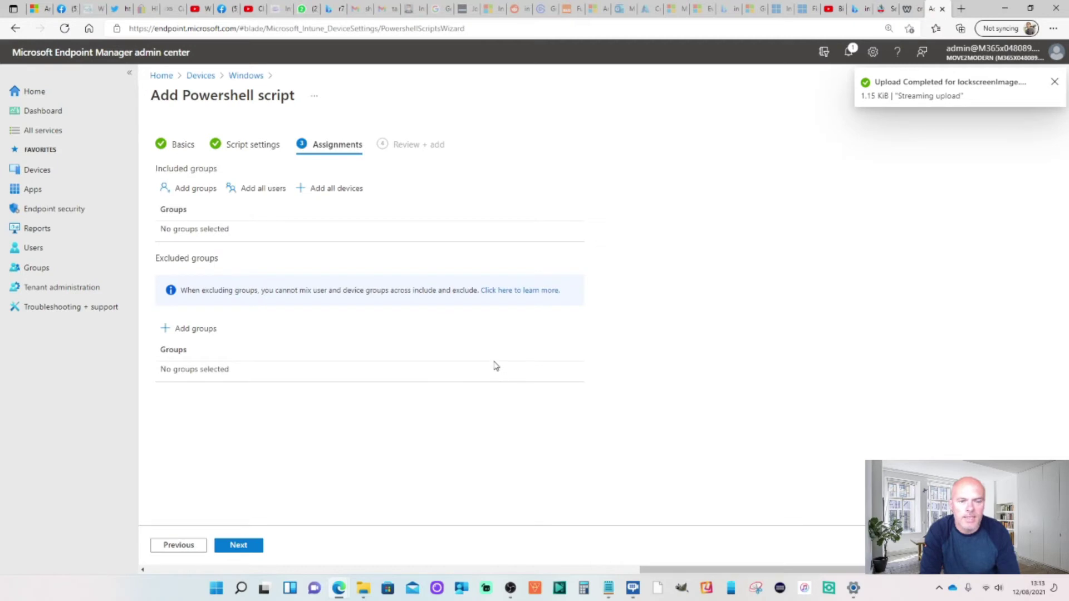
left_click(195, 189)
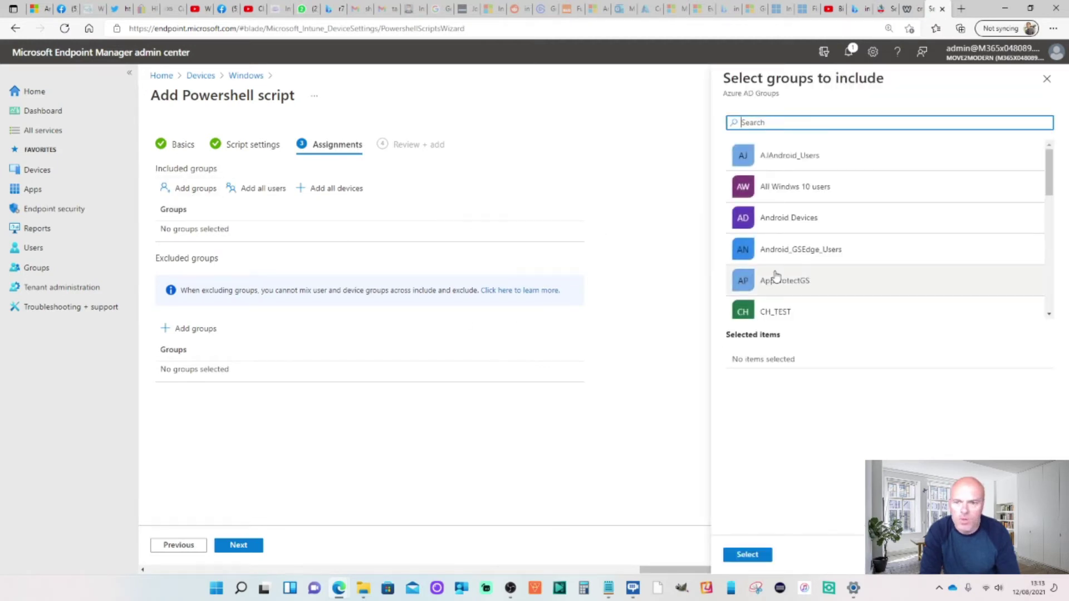
scroll(822, 210, "down", 3)
scroll(823, 211, "down", 1)
scroll(822, 211, "down", 3)
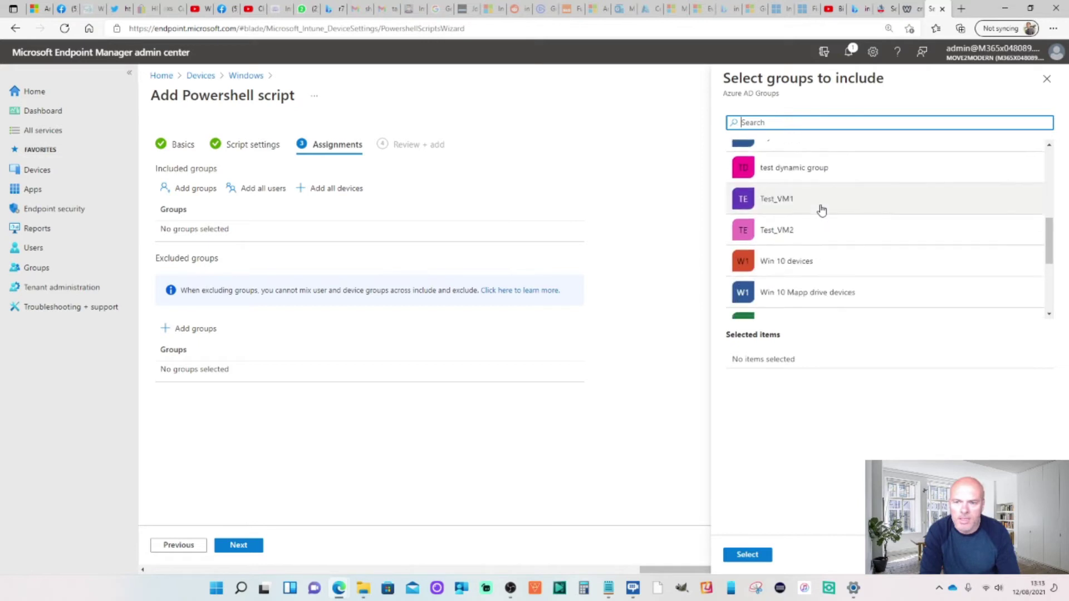
scroll(823, 211, "down", 2)
scroll(822, 211, "down", 2)
scroll(822, 211, "down", 1)
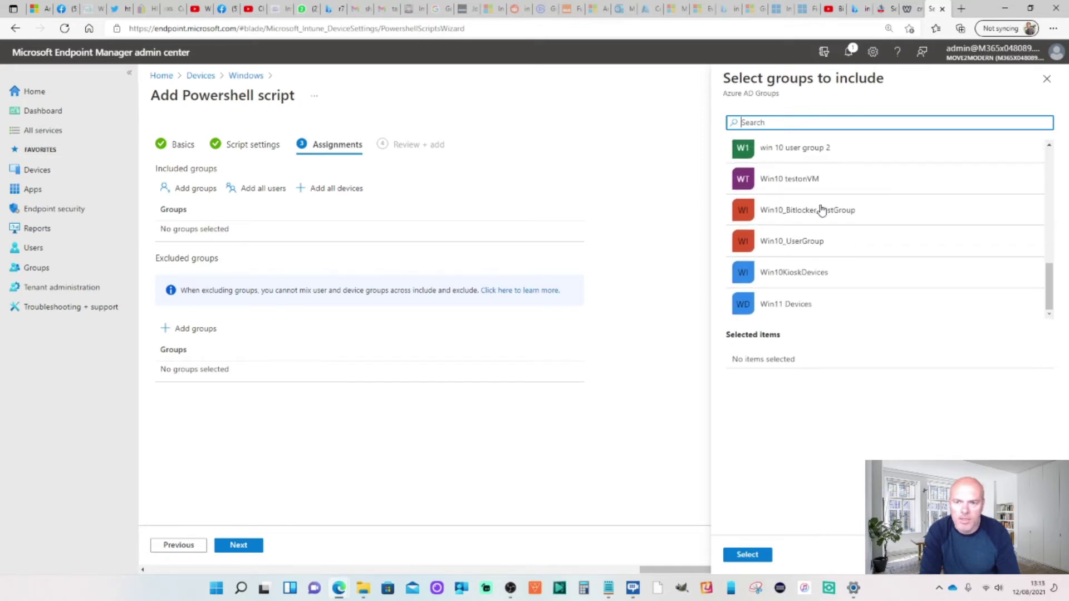
scroll(822, 210, "up", 3)
scroll(822, 211, "up", 1)
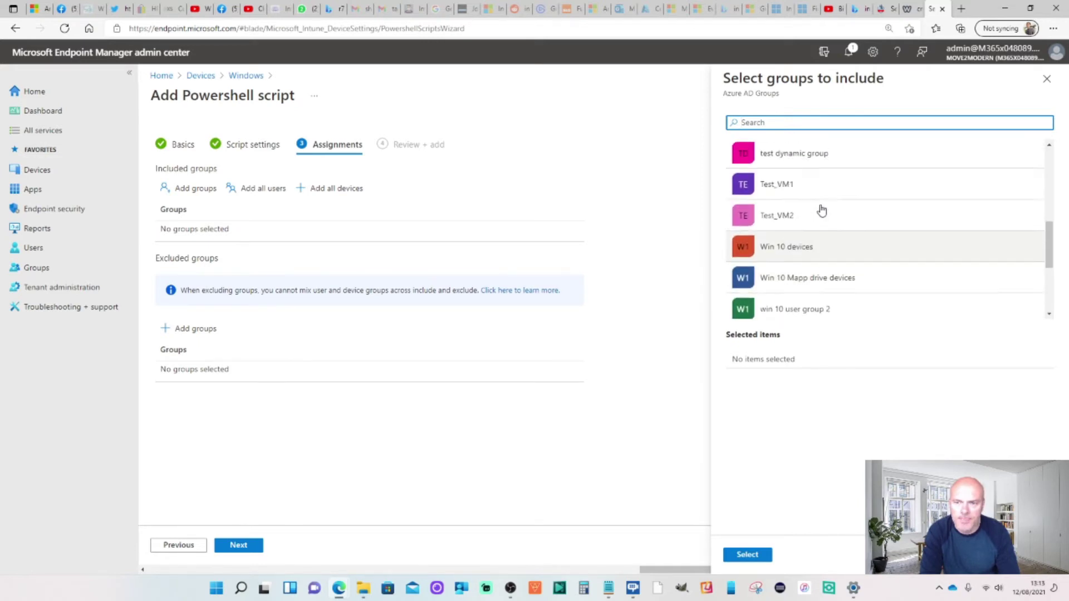
left_click(780, 184)
left_click(748, 554)
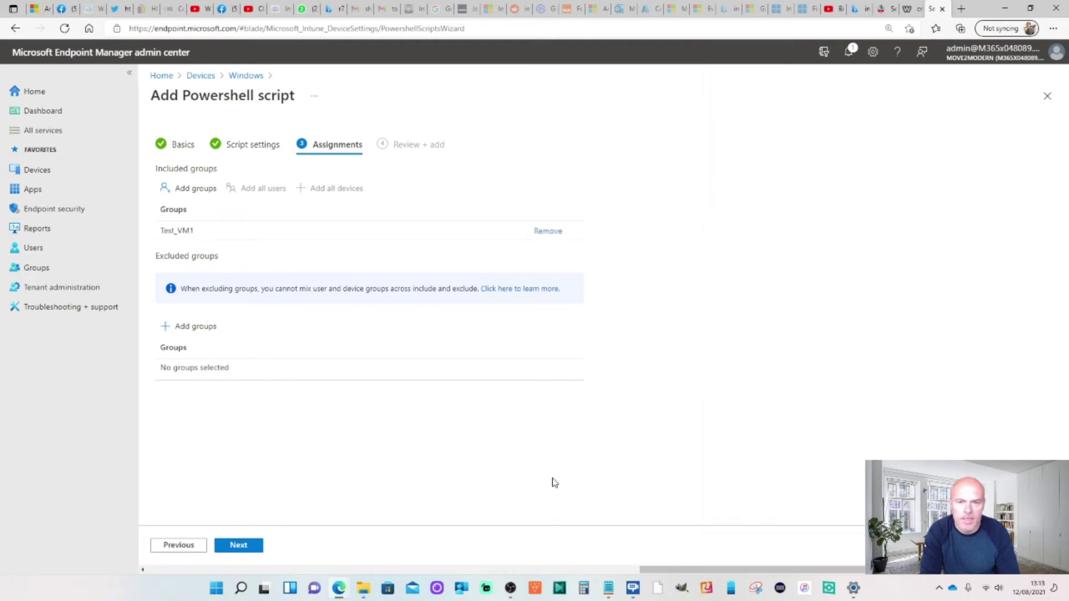
left_click(238, 546)
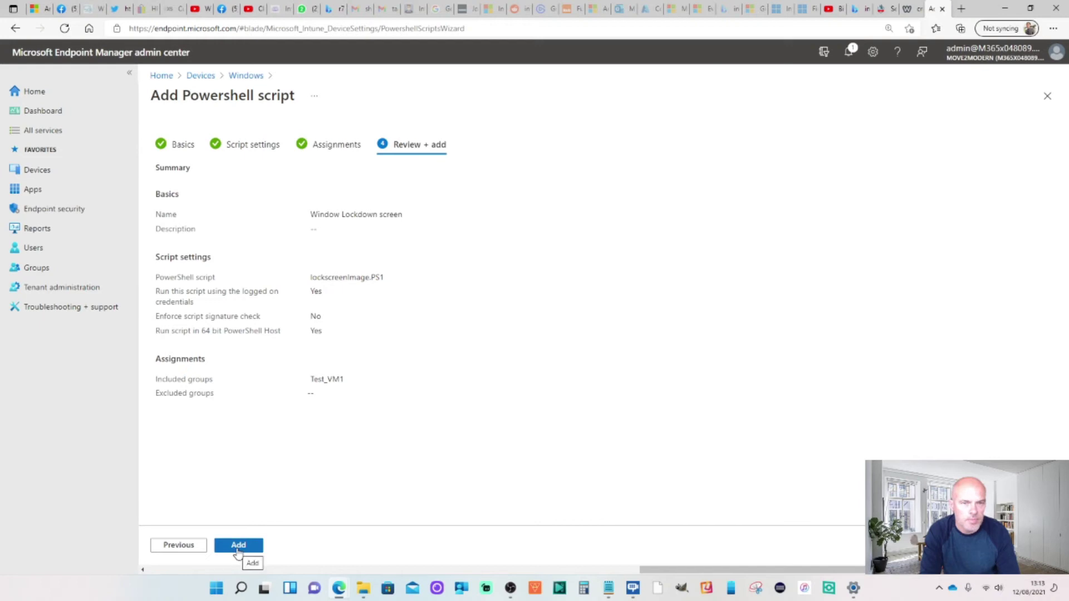
Step: Create the Window Lockdown screen script, then sync device DESKTOP-QSDAHHQ from Devices > Windows
left_click(239, 548)
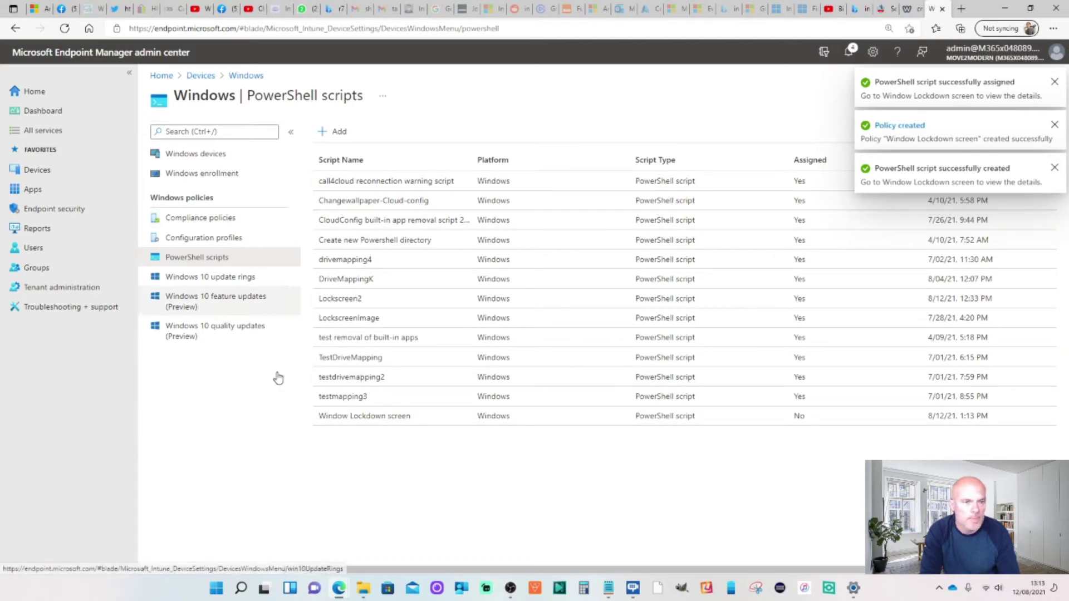
left_click(42, 172)
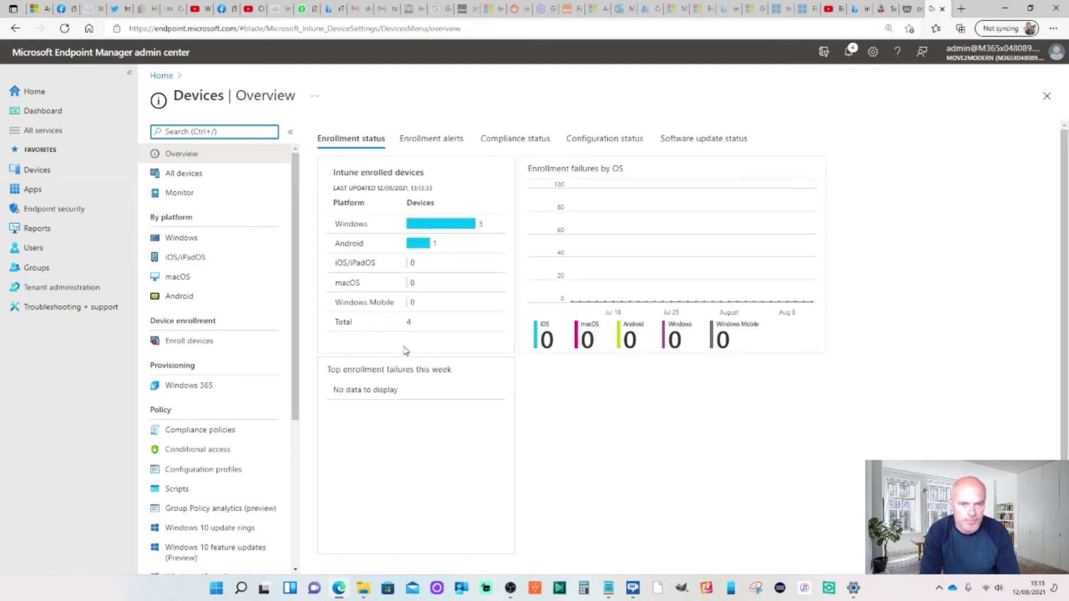
left_click(186, 238)
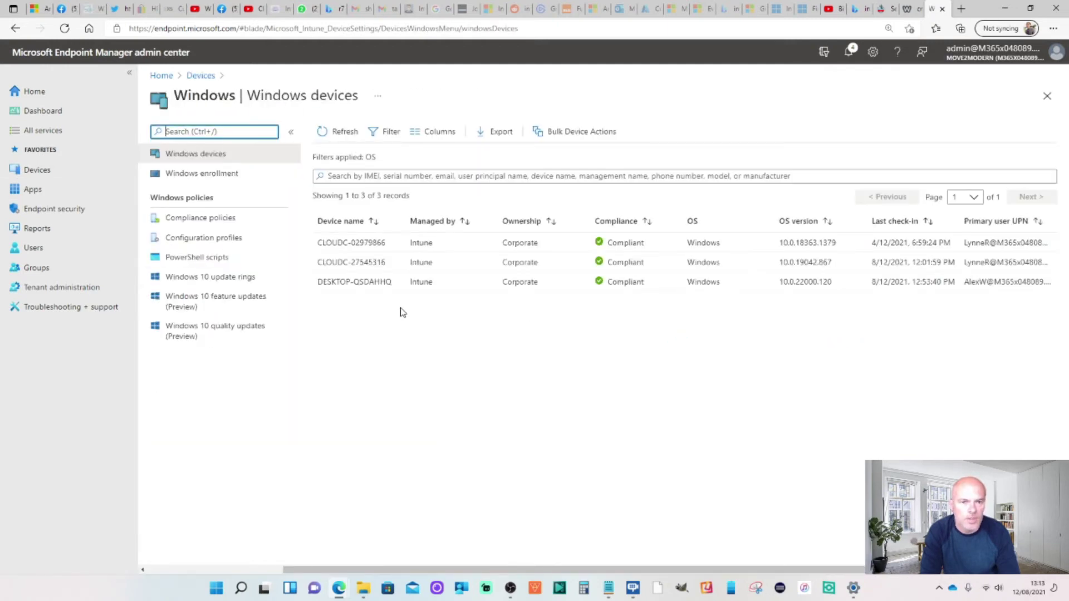
left_click(376, 283)
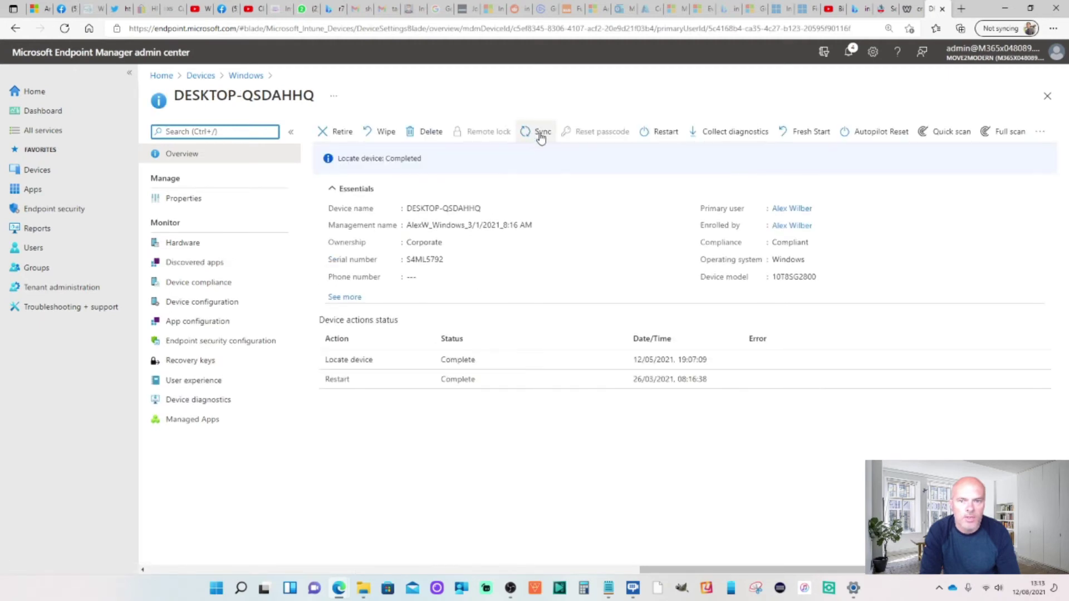
left_click(539, 133)
left_click(341, 198)
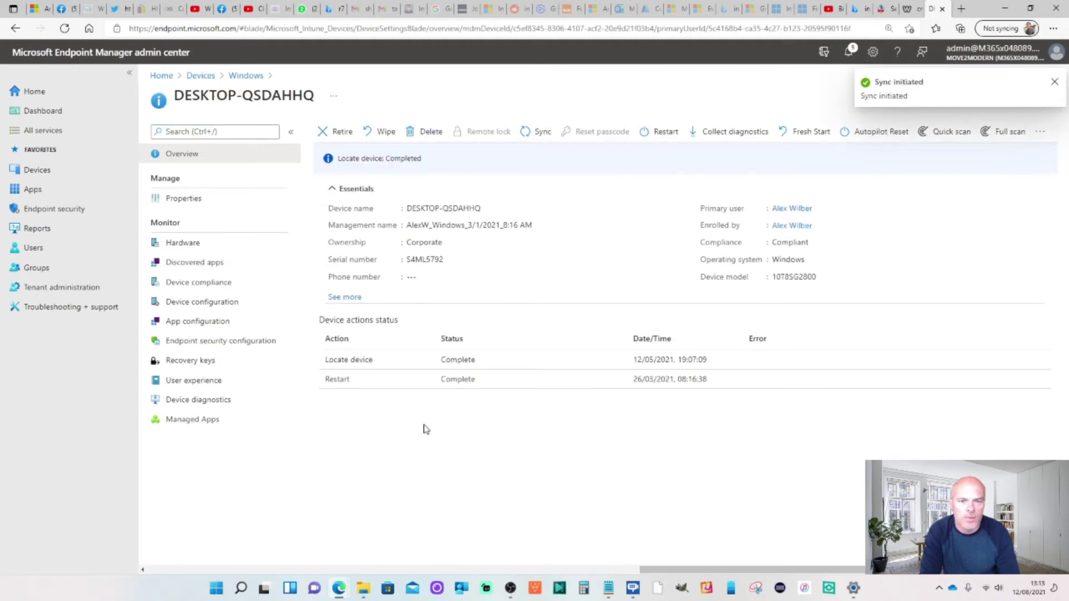
Step: Sync this device with the organization from Company Portal's Settings page
left_click(461, 588)
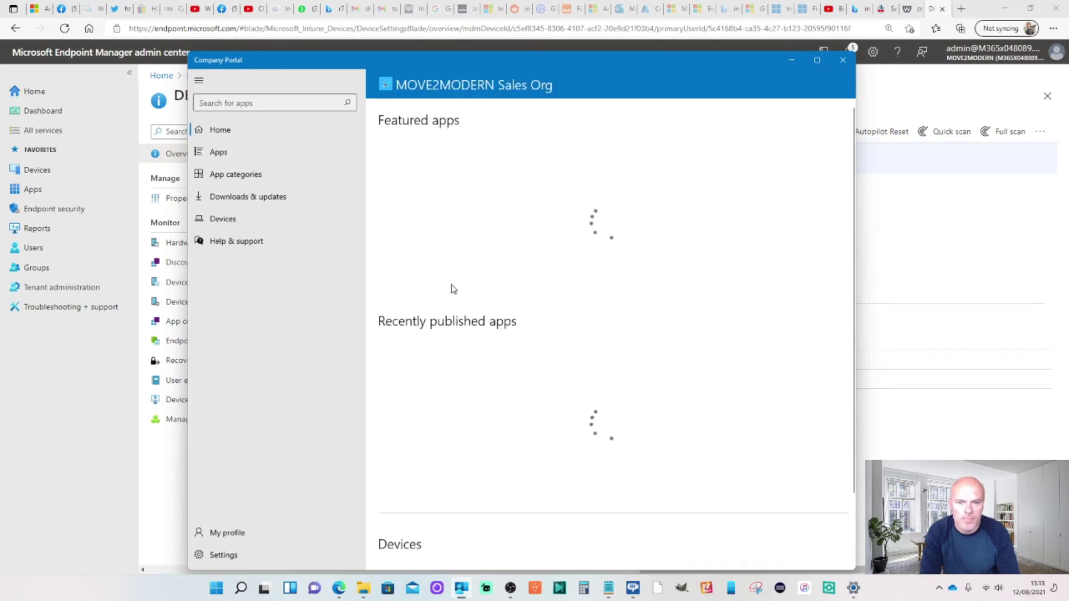
left_click(224, 555)
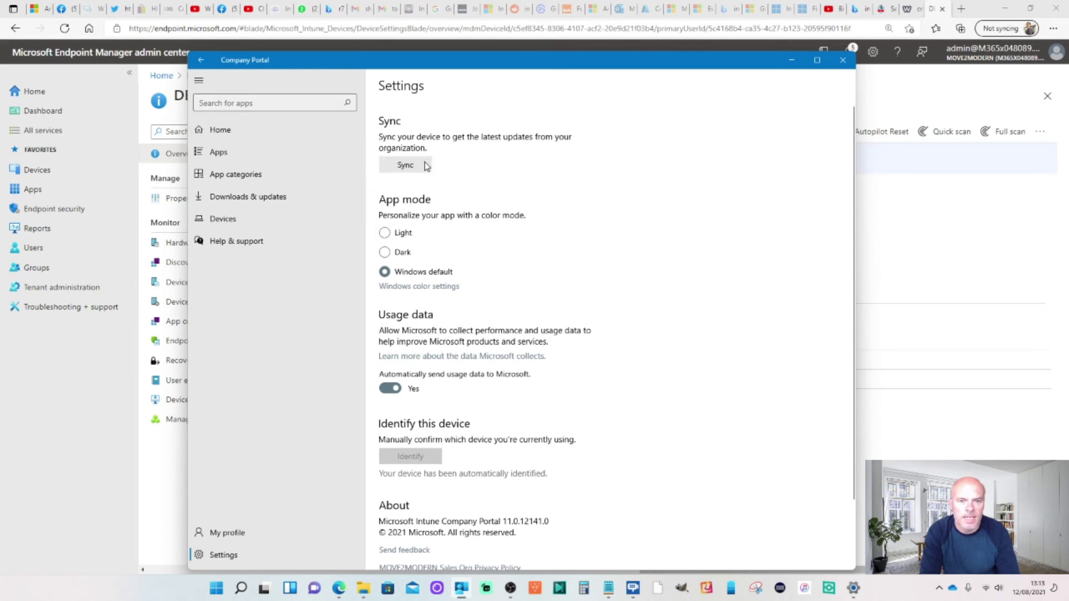
left_click(406, 165)
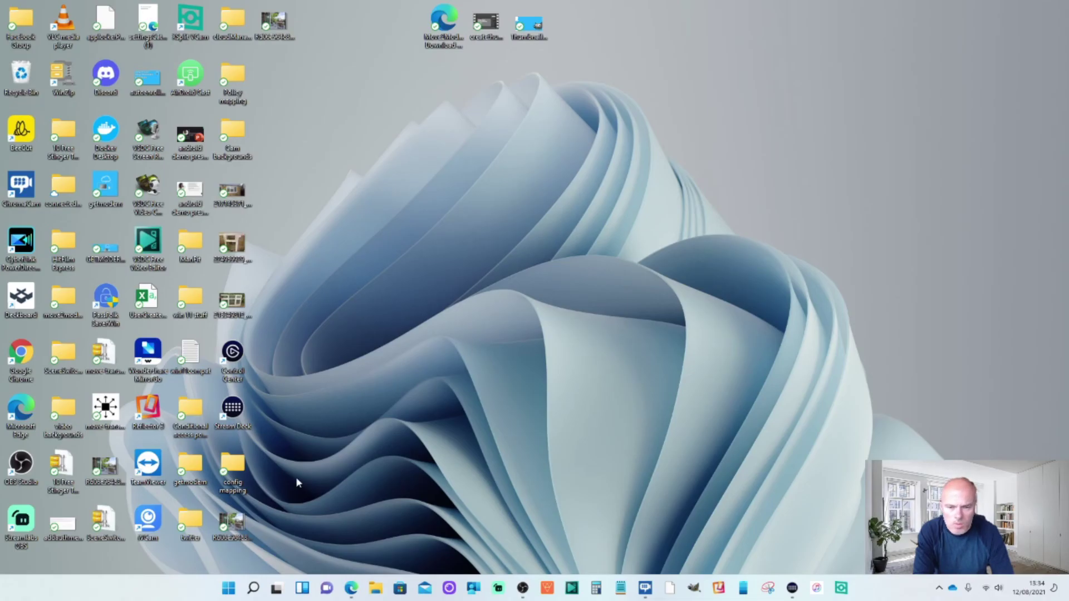
mouse_move(351, 588)
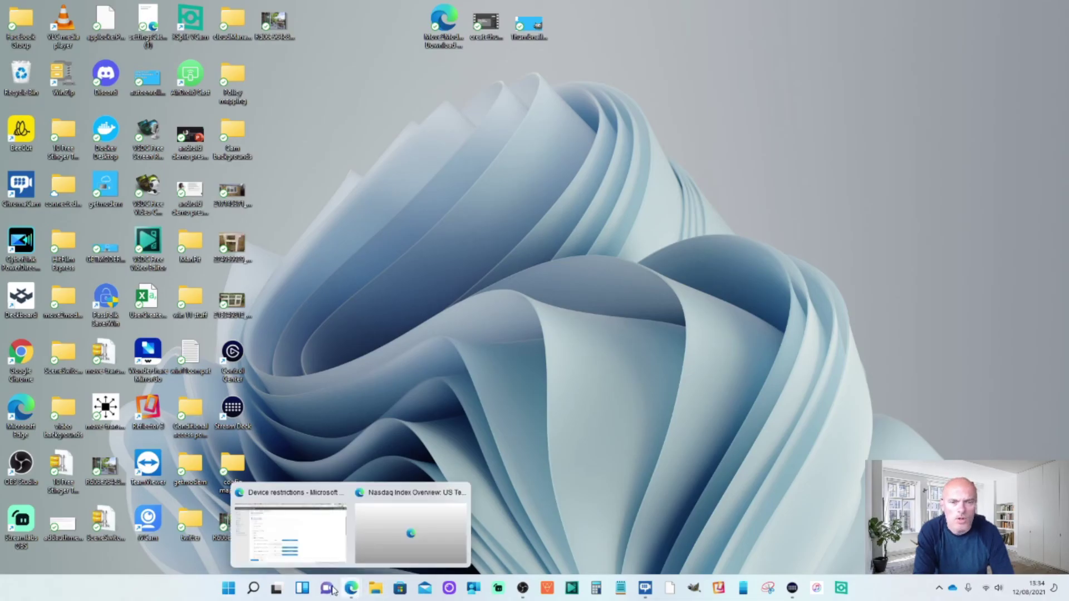
Step: Return to the Edge window showing the Device restrictions profile
left_click(299, 544)
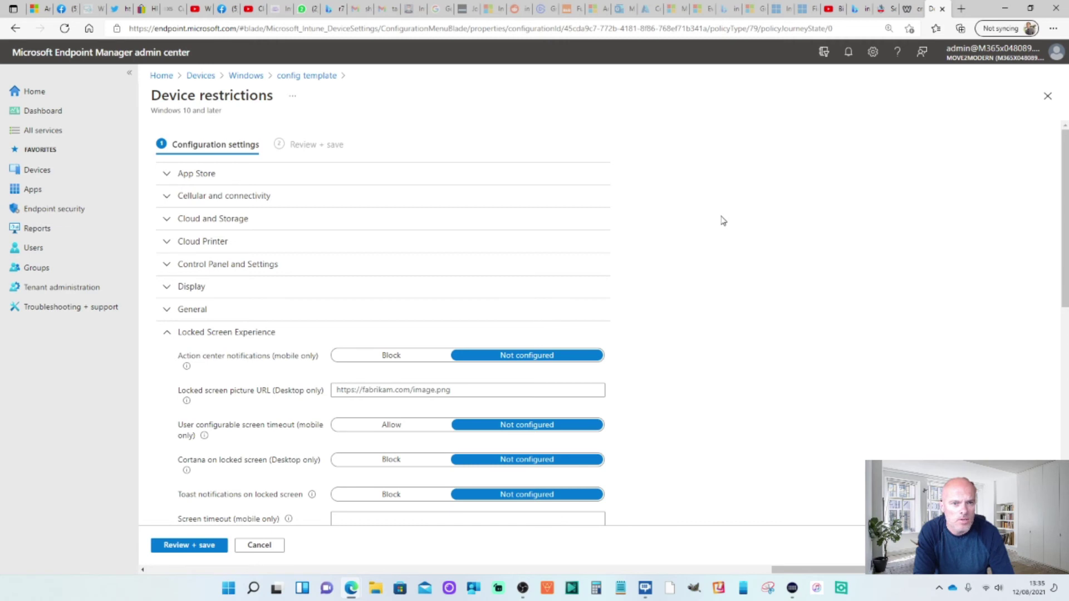
scroll(722, 221, "down", 2)
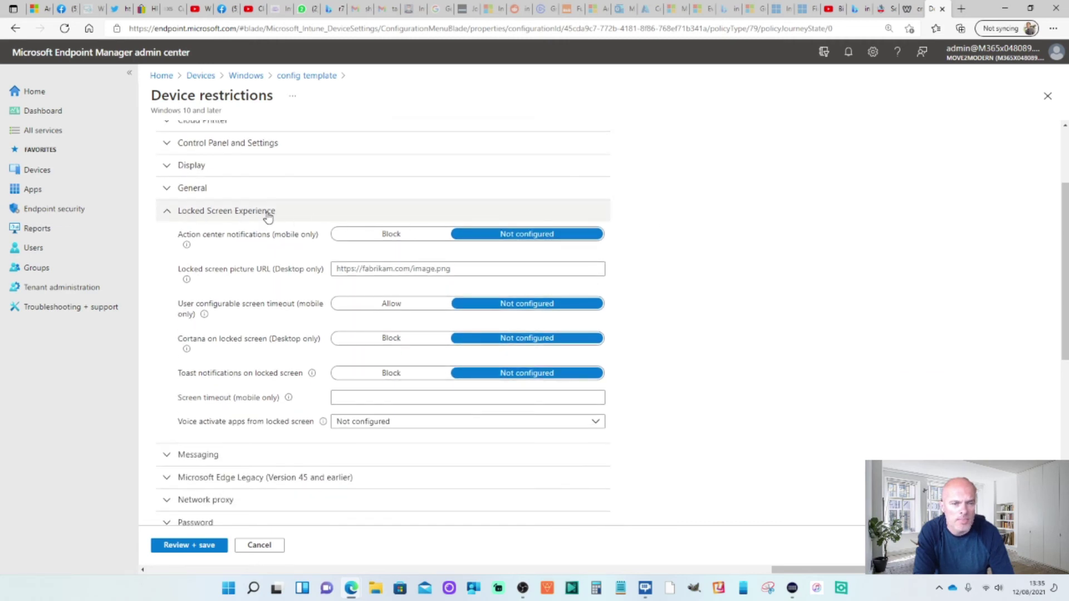
left_click(169, 217)
left_click(454, 268)
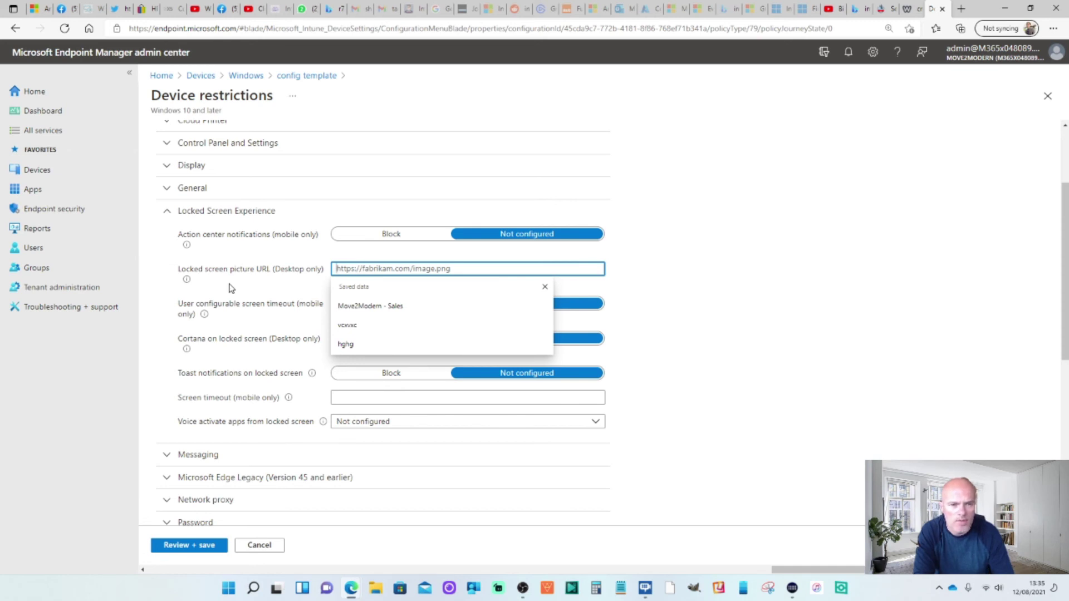
left_click(705, 275)
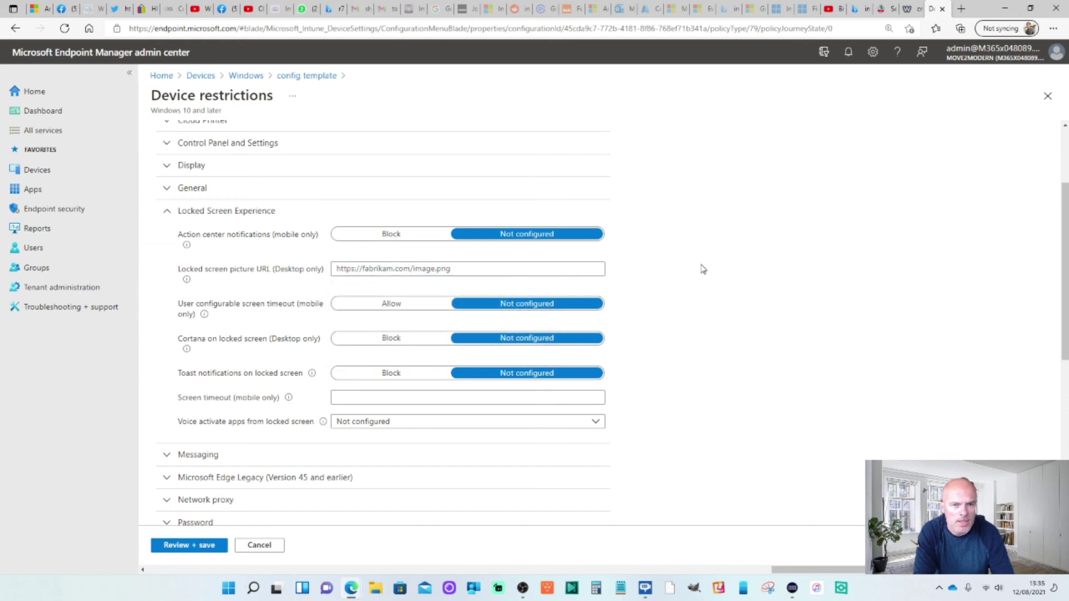
scroll(667, 266, "down", 1)
scroll(667, 266, "down", 2)
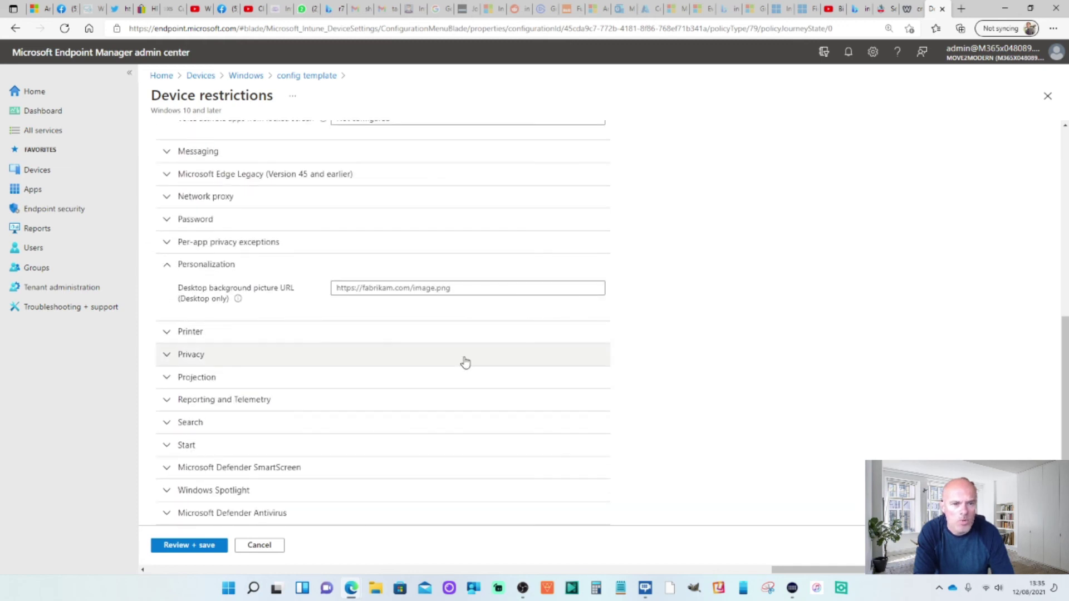